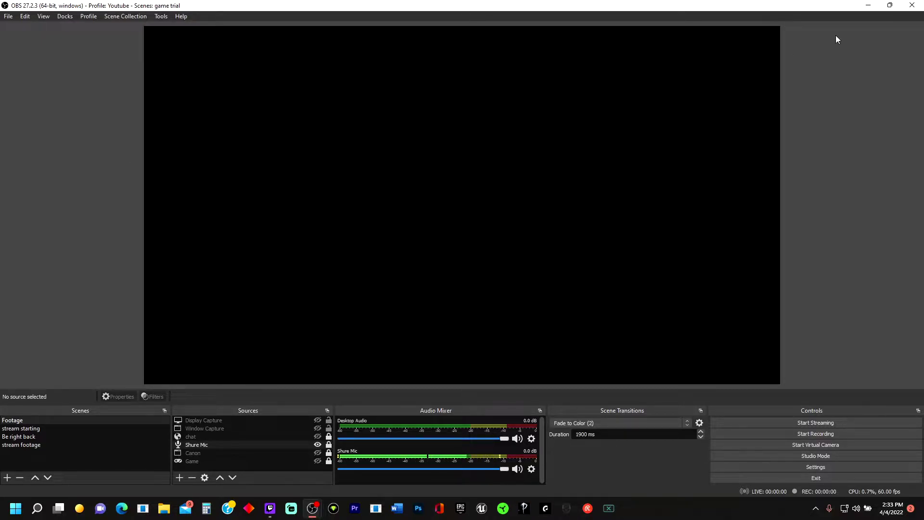
Step: Minimize OBS and move the EOS Utility shortcut onto open desktop space
click(869, 7)
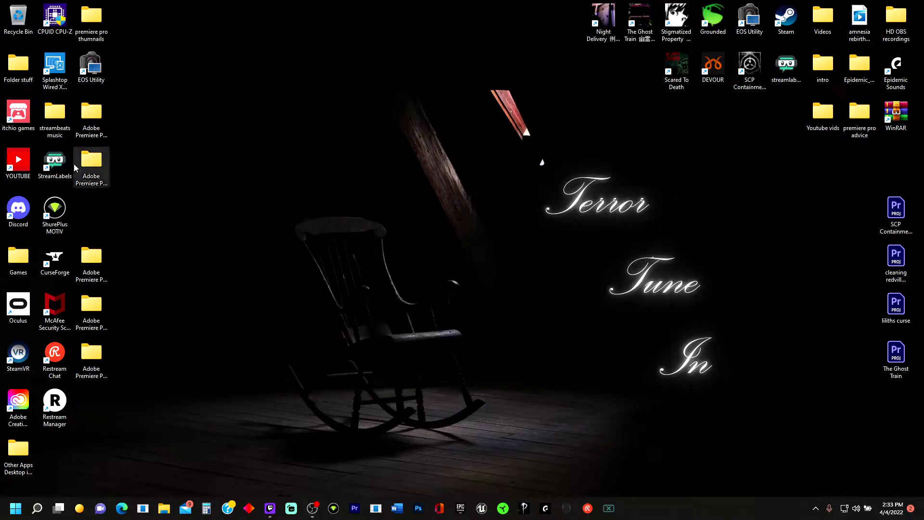
drag(92, 68, 308, 126)
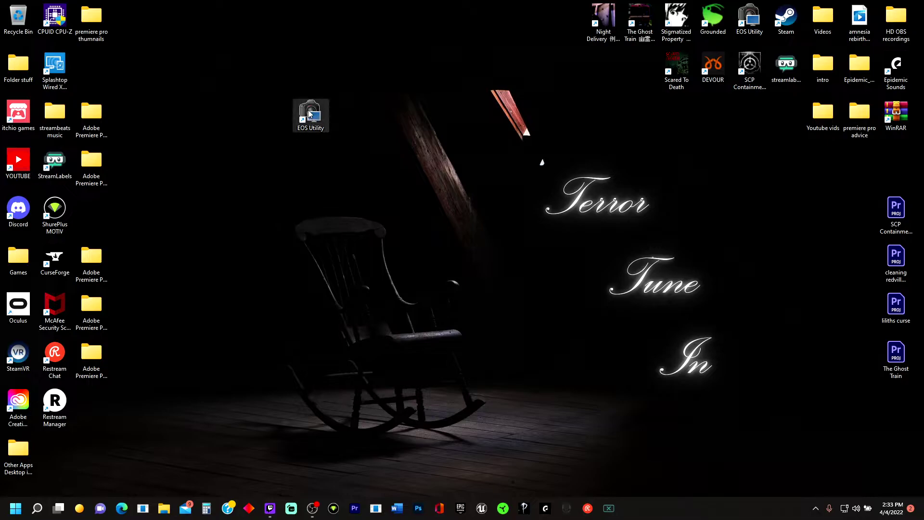
click(278, 124)
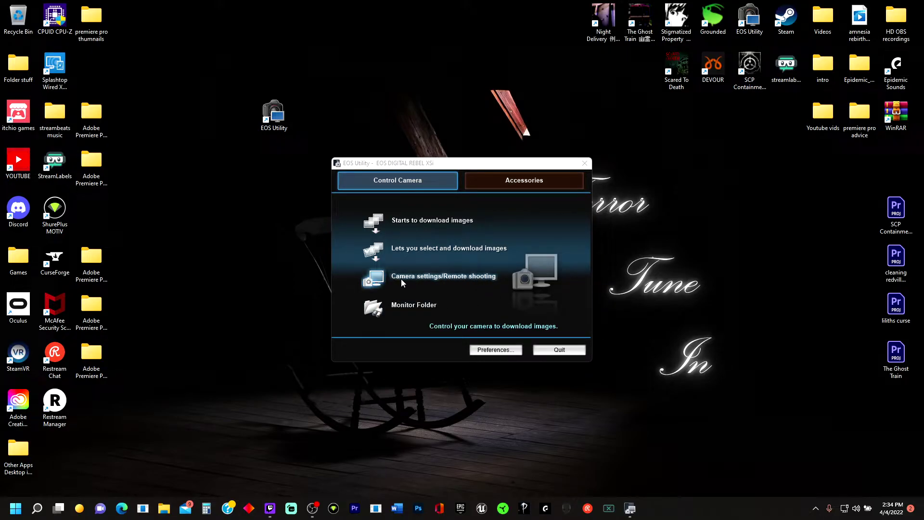
Step: Start Remote Live View from Camera settings/Remote shooting, move its window up-left, then minimize it
click(427, 276)
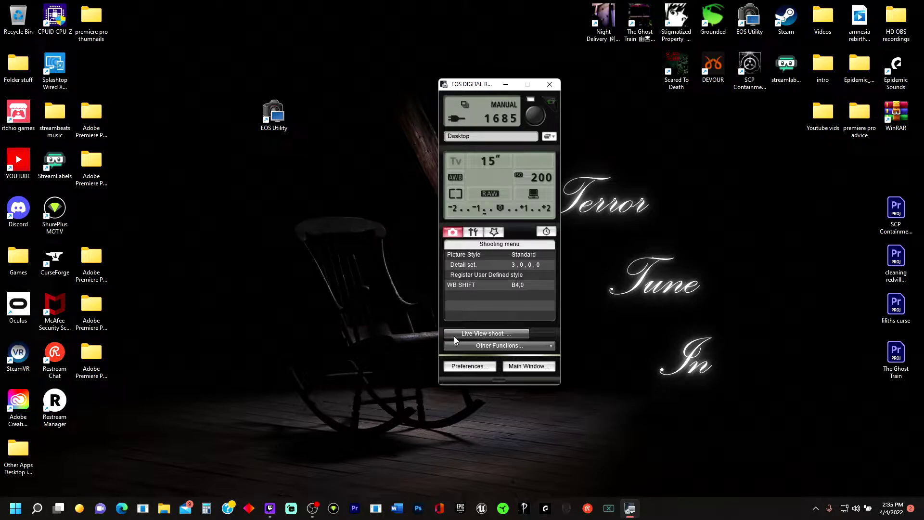
click(471, 334)
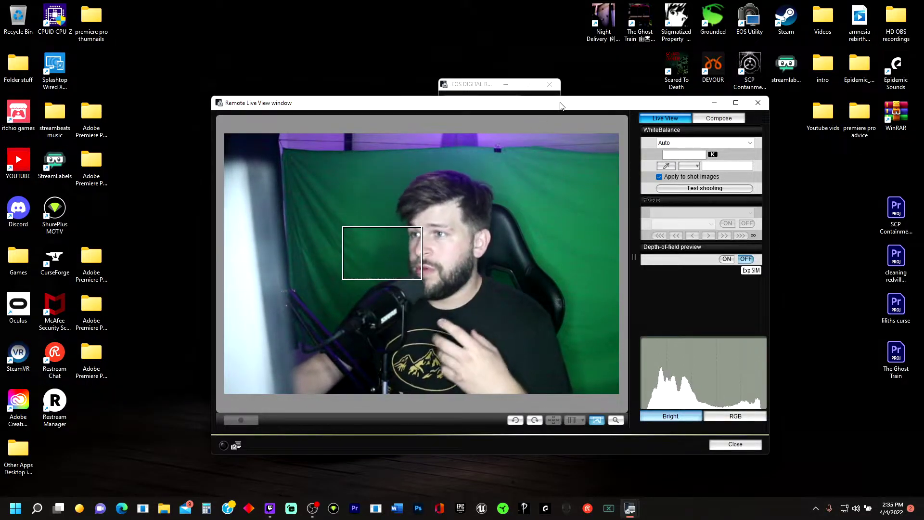
drag(558, 107, 529, 87)
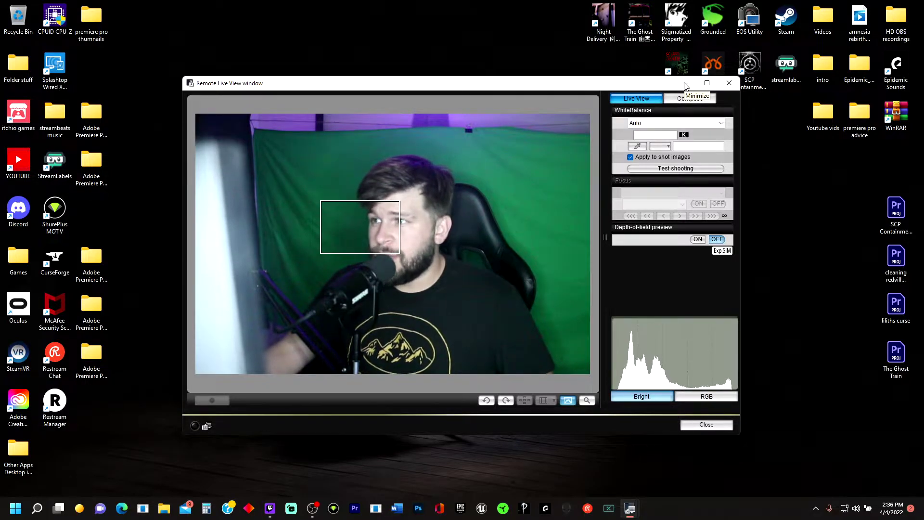
click(685, 85)
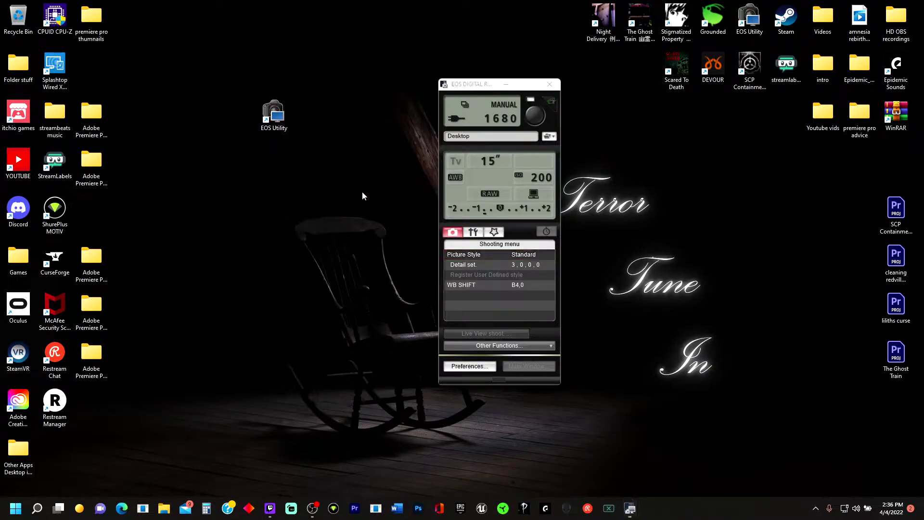
Step: Show the Canon source in OBS and add a Window Capture source named 'canon'
mouse_move(318, 507)
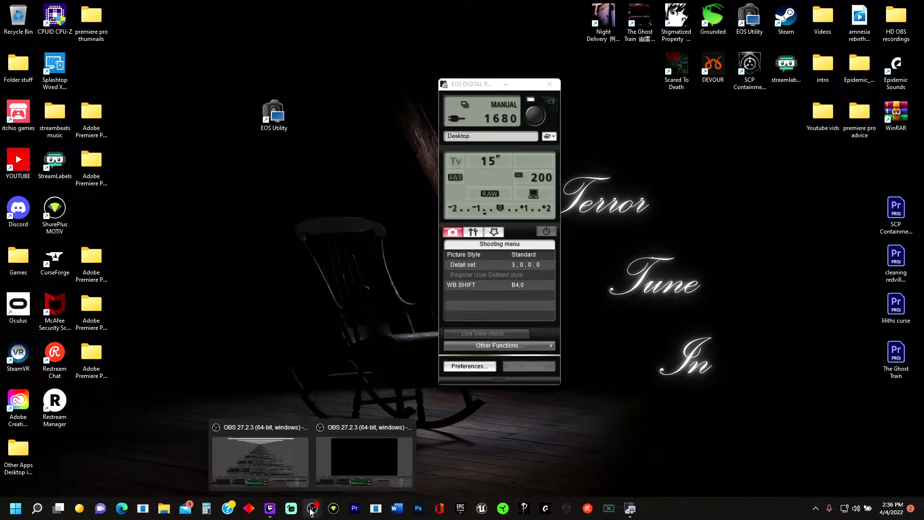
click(372, 460)
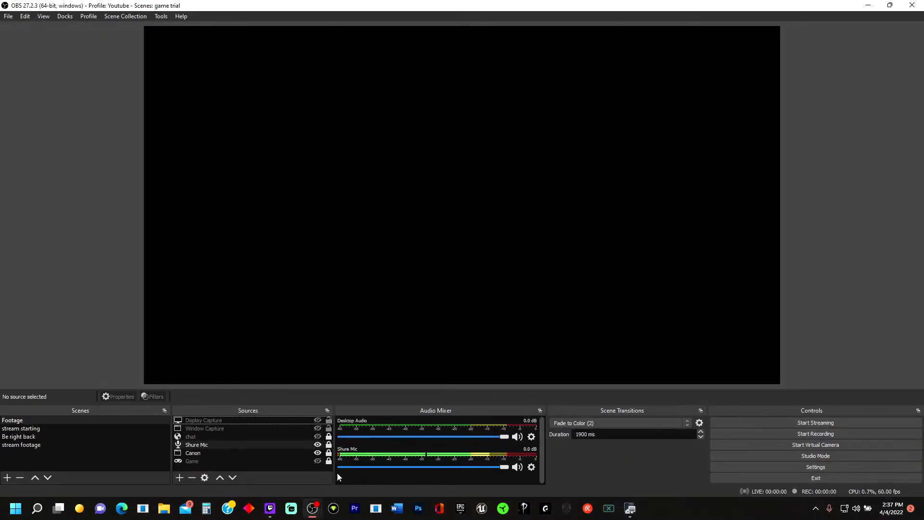
click(317, 453)
click(178, 477)
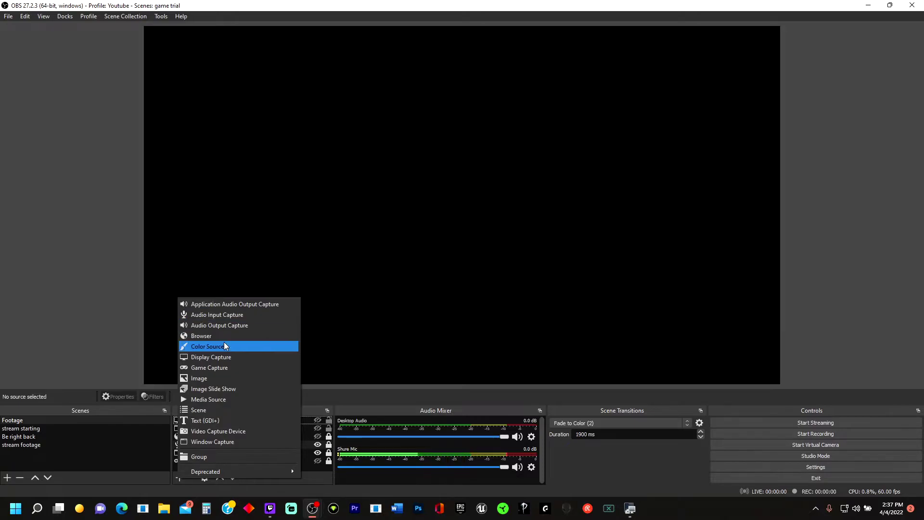
click(218, 441)
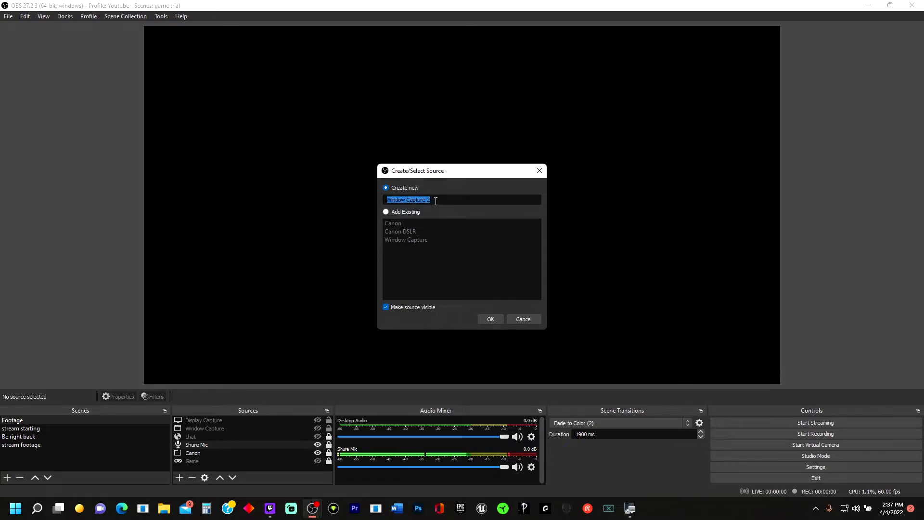
text(canon)
click(490, 319)
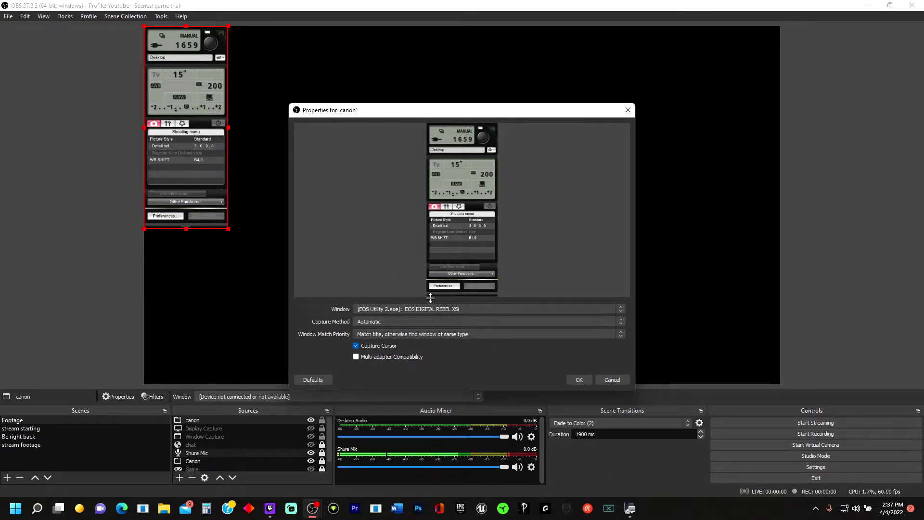
Step: Check the capture window list, then move the Remote Live View window to the right
click(447, 309)
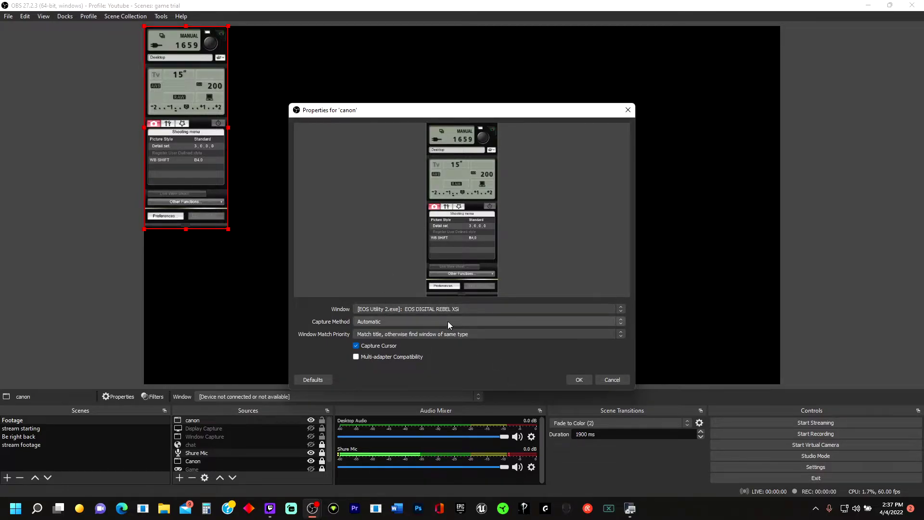
click(496, 378)
mouse_move(632, 514)
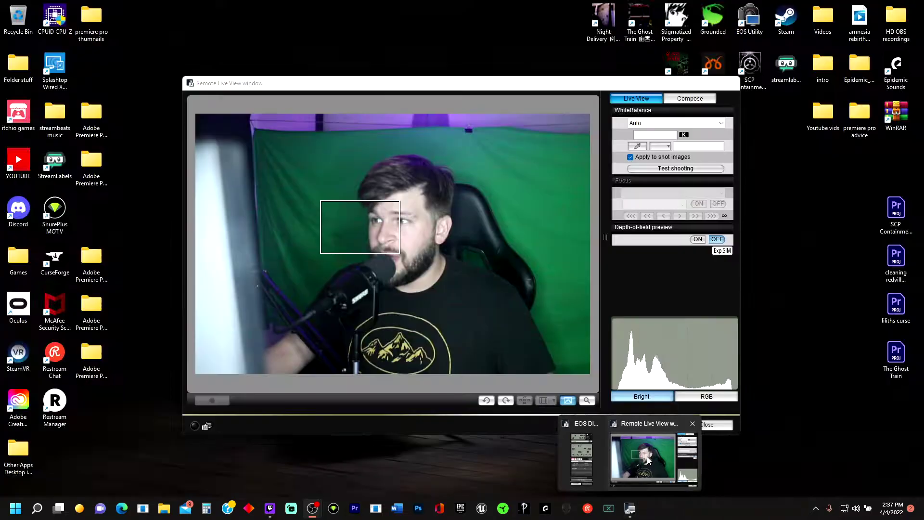
click(643, 461)
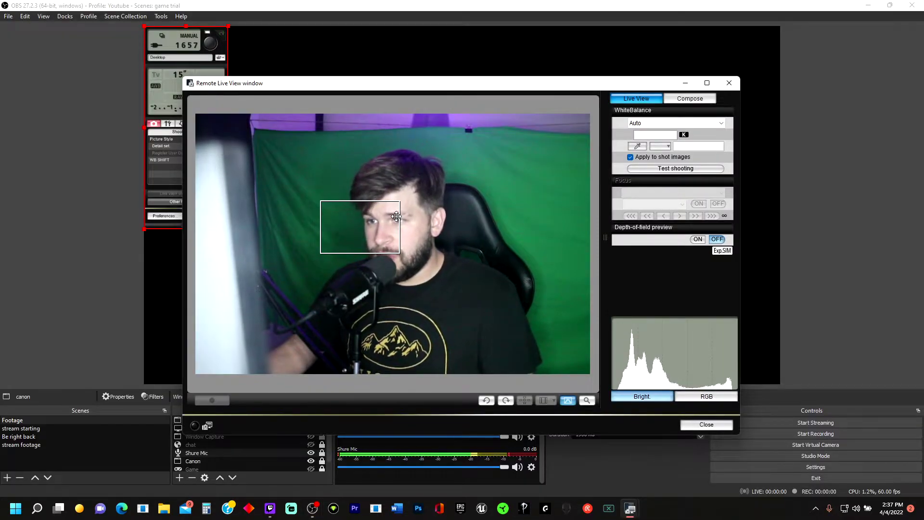
drag(433, 86, 542, 82)
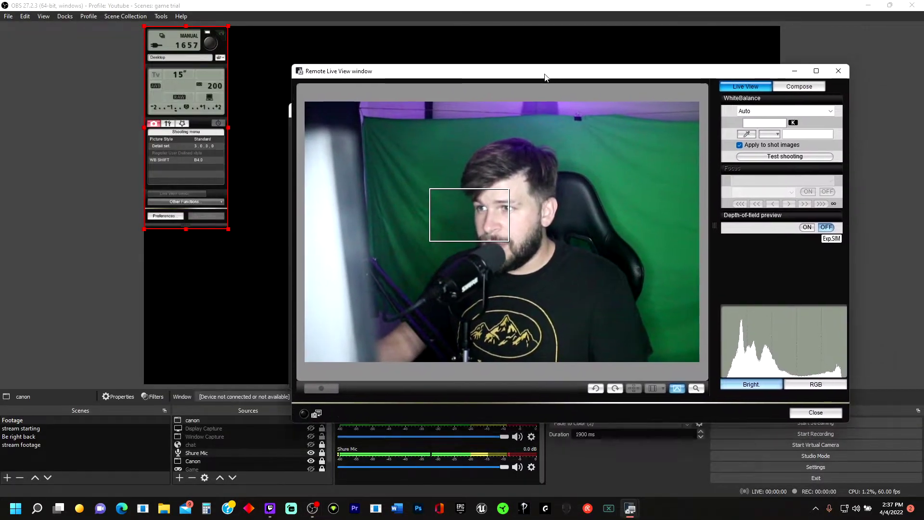
click(114, 194)
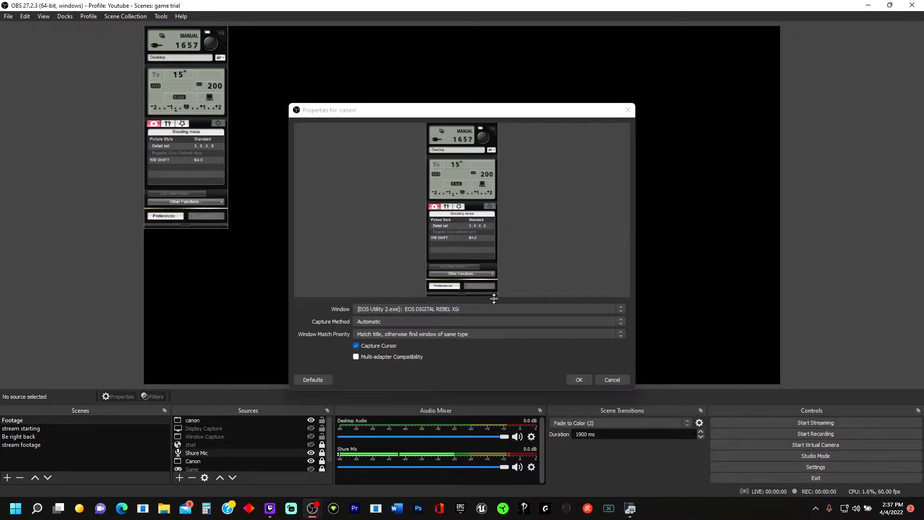
Step: Cancel and reopen canon's properties, setting Window to the EOS Utility Remote Live View window
click(469, 309)
click(465, 310)
click(611, 380)
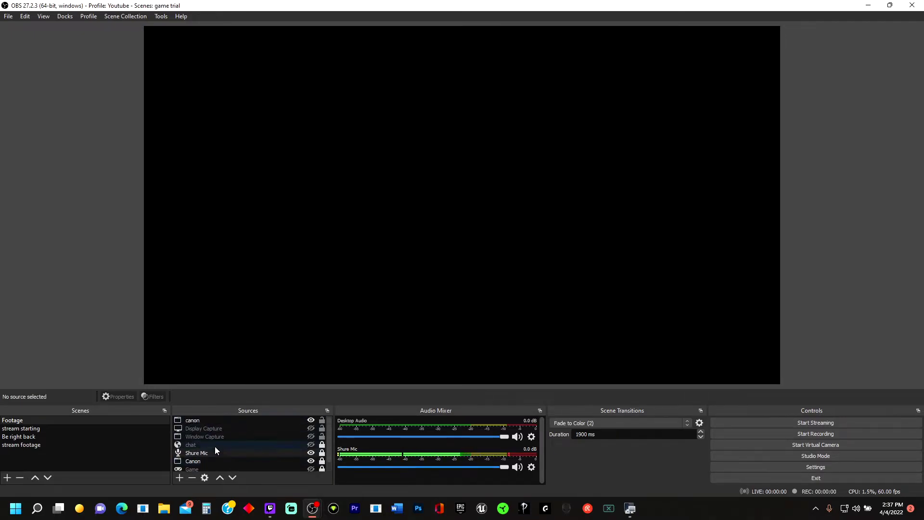
double_click(224, 420)
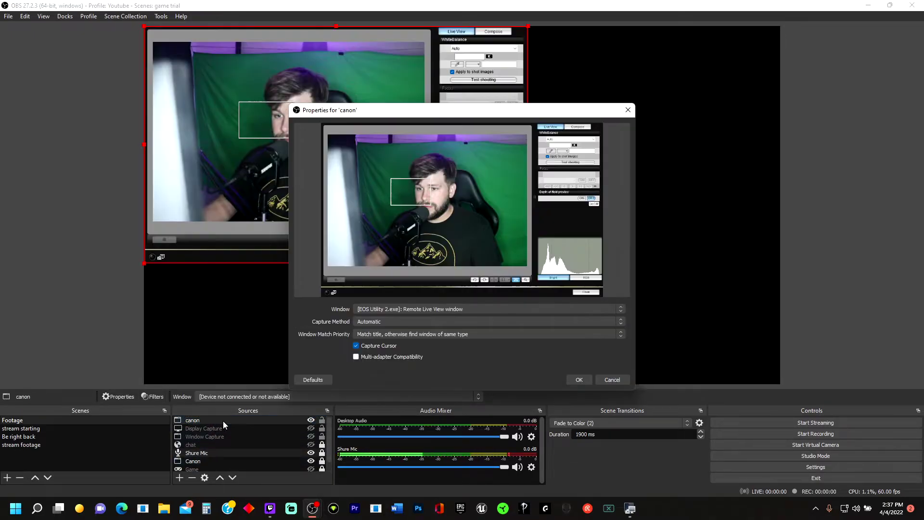
click(419, 309)
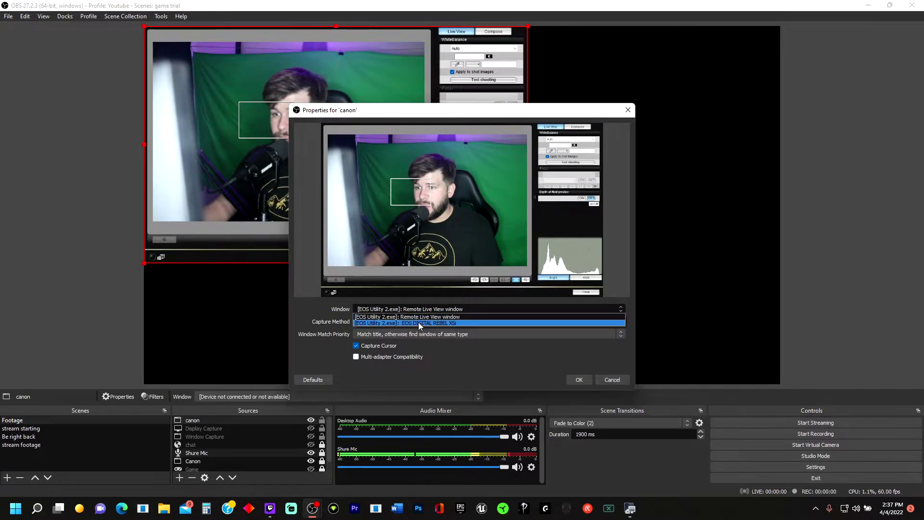
click(418, 322)
click(420, 312)
click(419, 316)
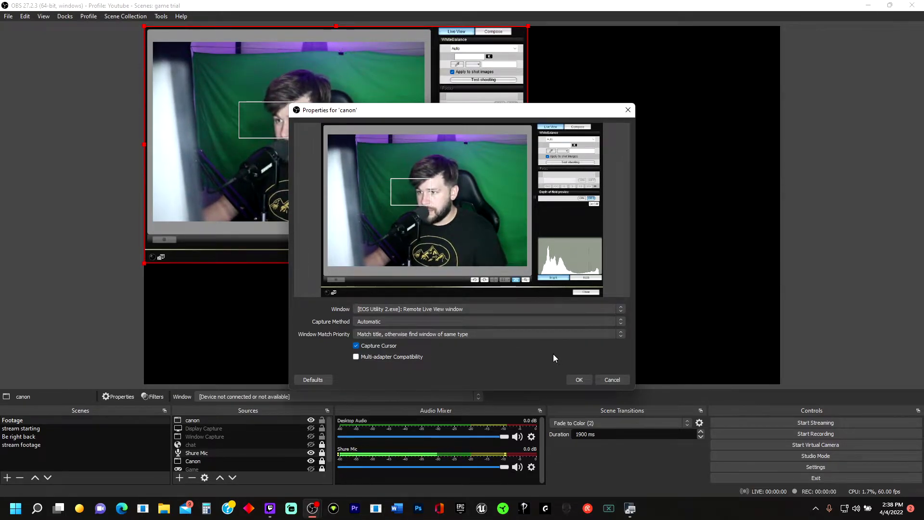
Step: Confirm the canon capture settings and shrink the feed toward the top-right of the canvas
click(580, 379)
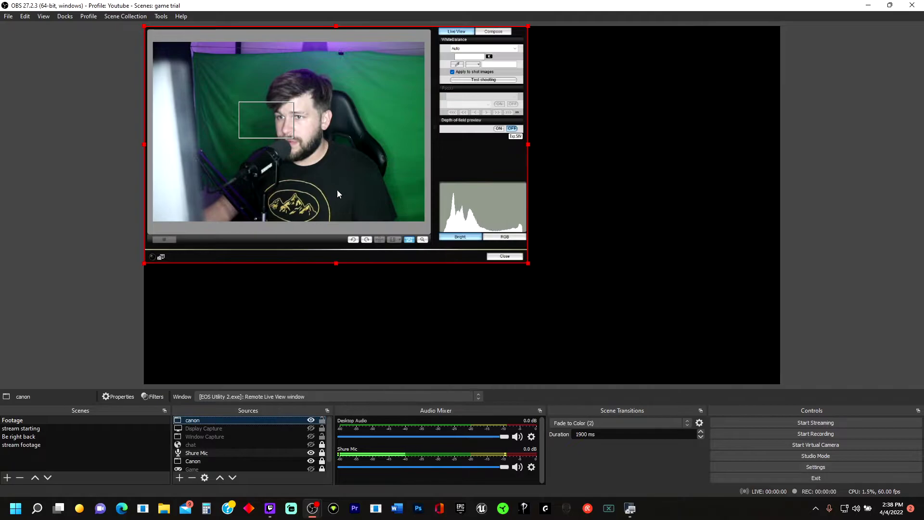
drag(373, 151, 552, 205)
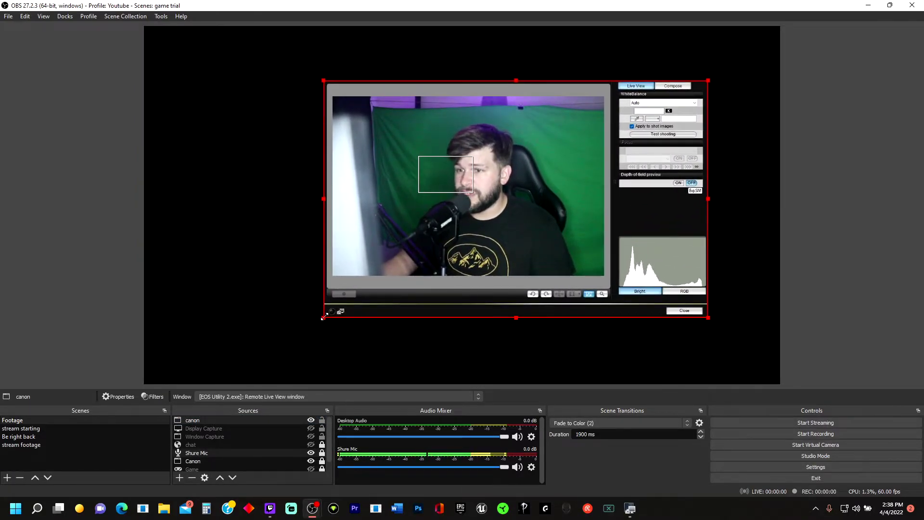
drag(324, 317, 534, 177)
drag(668, 133, 484, 240)
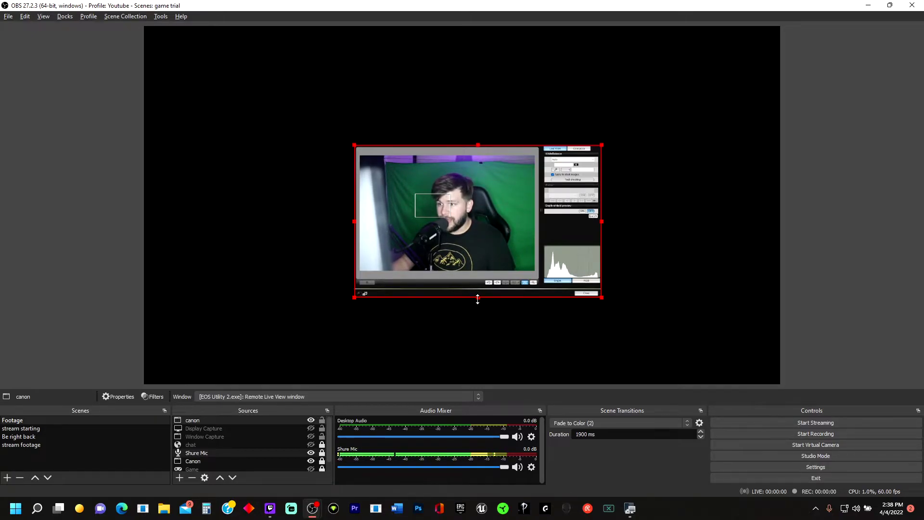
Step: Crop the bottom strip, side controls, top border and left strip off the feed, then resize it
drag(478, 297, 482, 270)
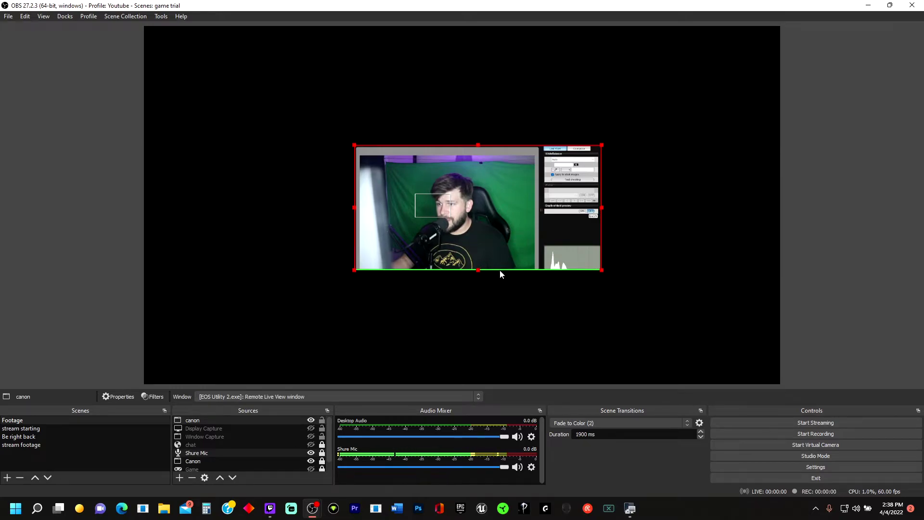
drag(602, 208, 532, 207)
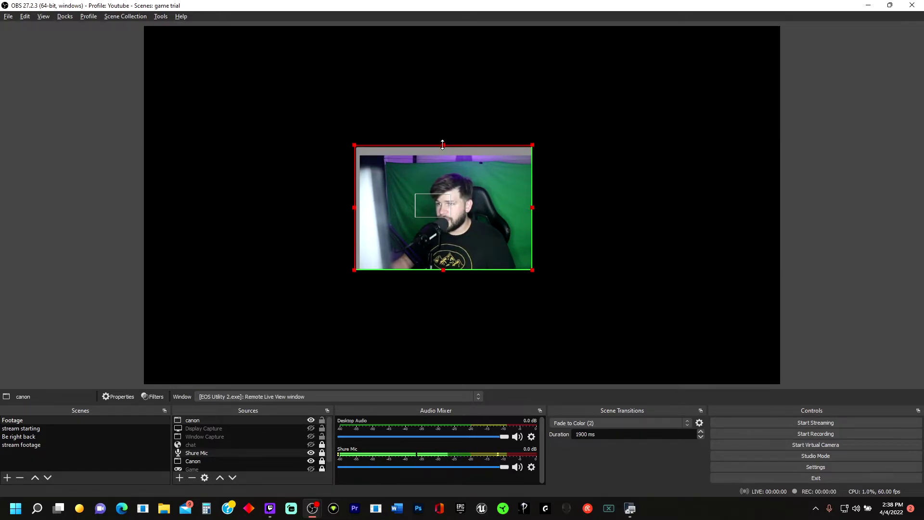
drag(443, 144, 443, 164)
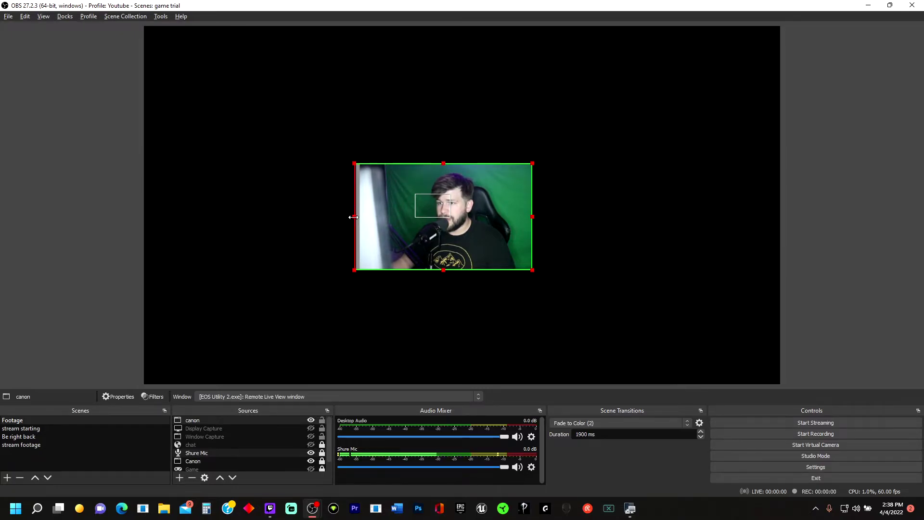
drag(353, 217, 393, 217)
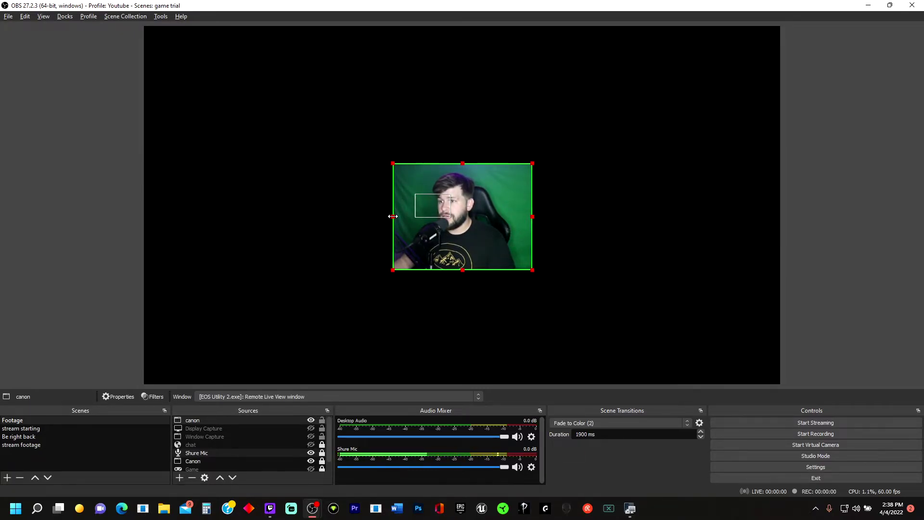
drag(533, 216, 513, 217)
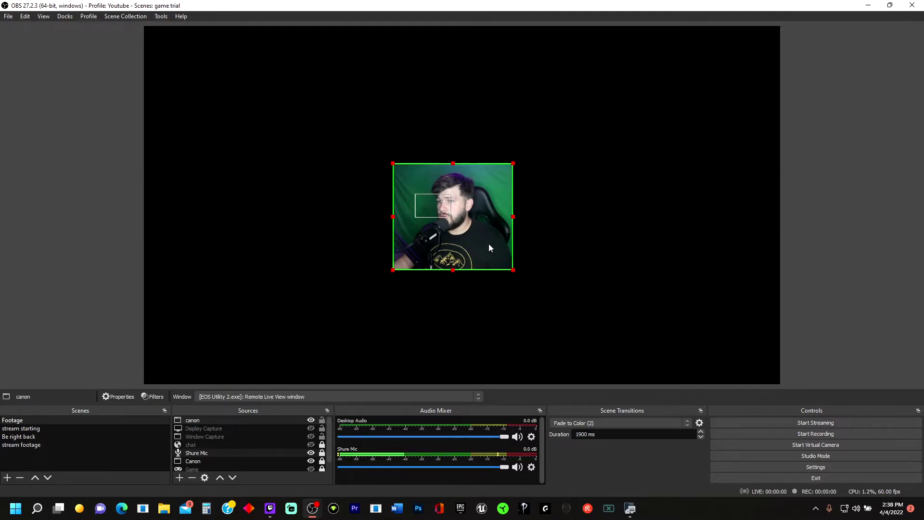
drag(513, 270, 607, 355)
drag(534, 299, 566, 279)
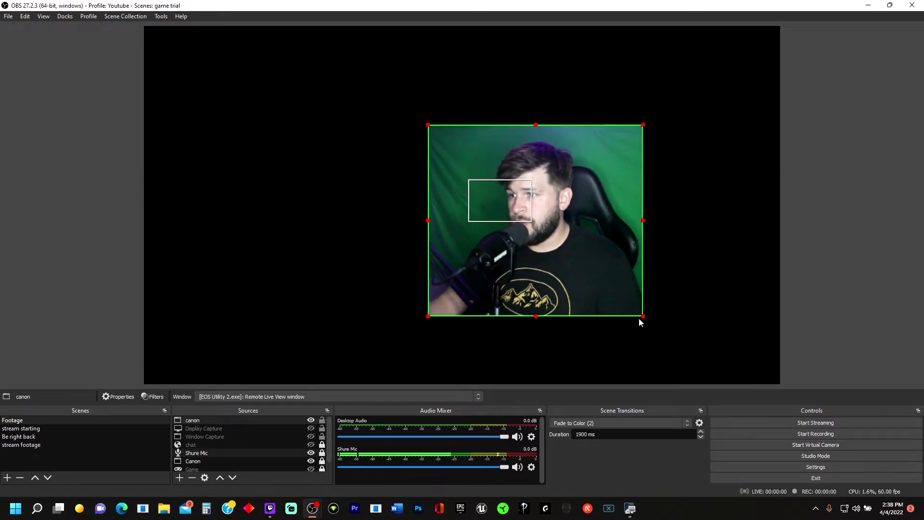
drag(641, 316, 614, 291)
Step: Flip the canon source horizontally and shrink it to about 250×220 in the top-left corner
right_click(569, 266)
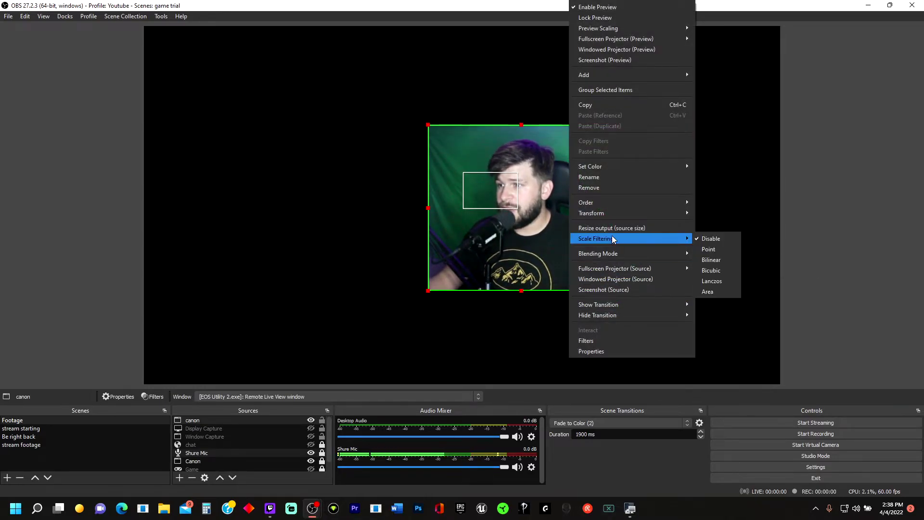
mouse_move(610, 213)
click(725, 296)
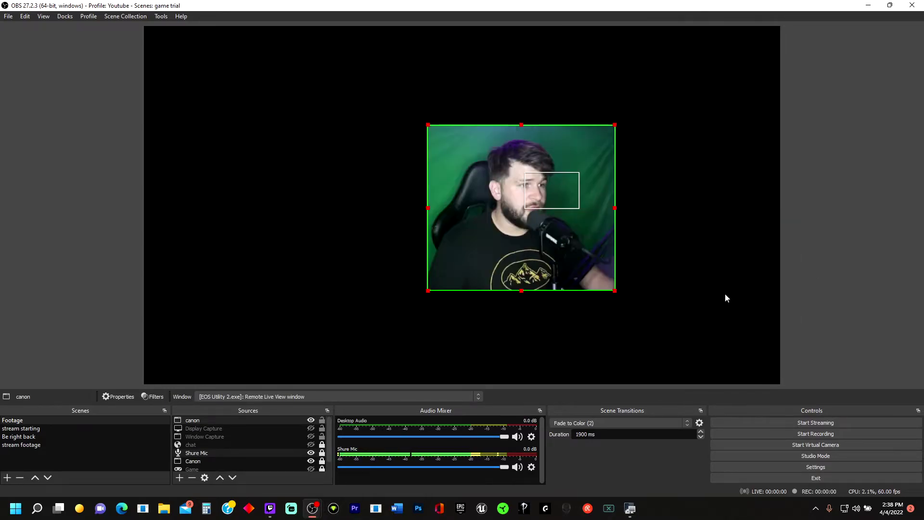
drag(542, 253, 256, 155)
drag(331, 192, 263, 132)
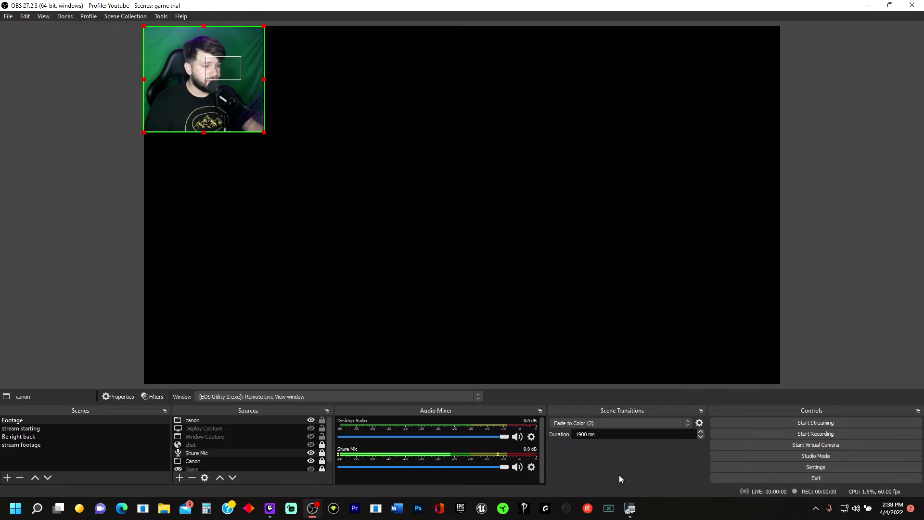
mouse_move(629, 507)
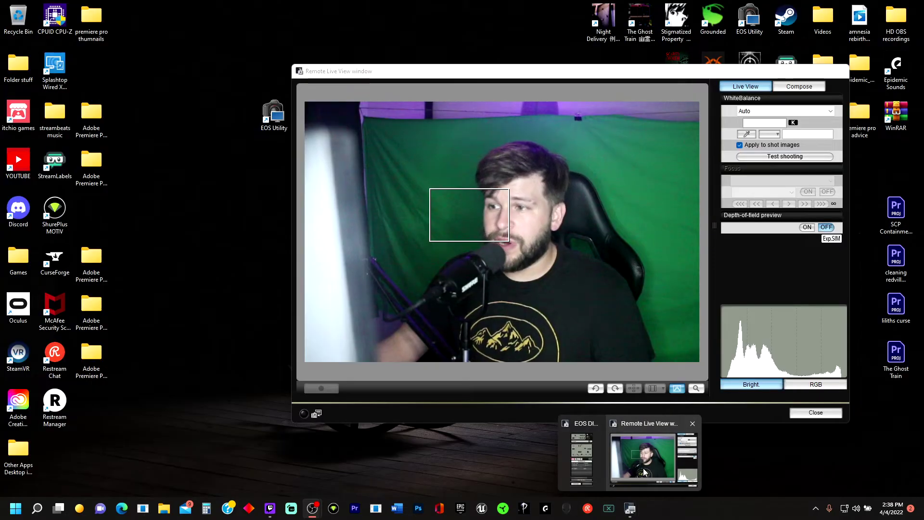
click(644, 457)
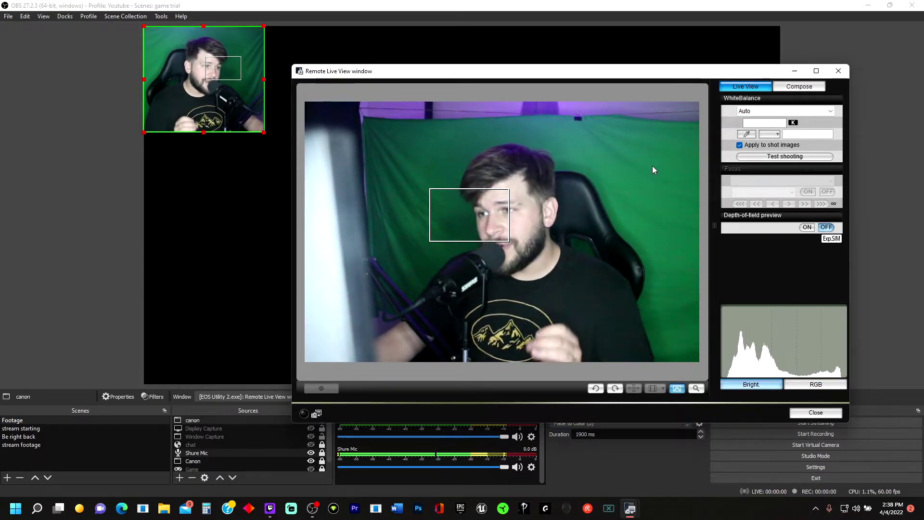
click(807, 227)
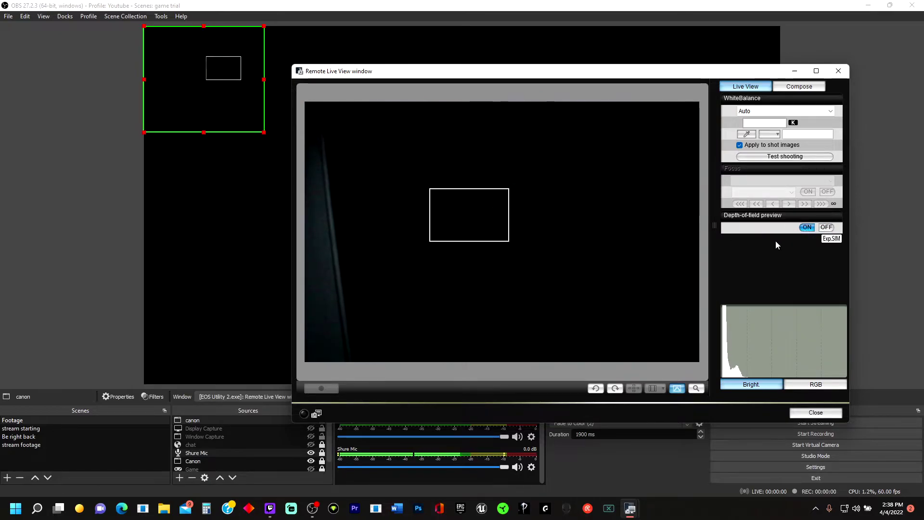
click(827, 227)
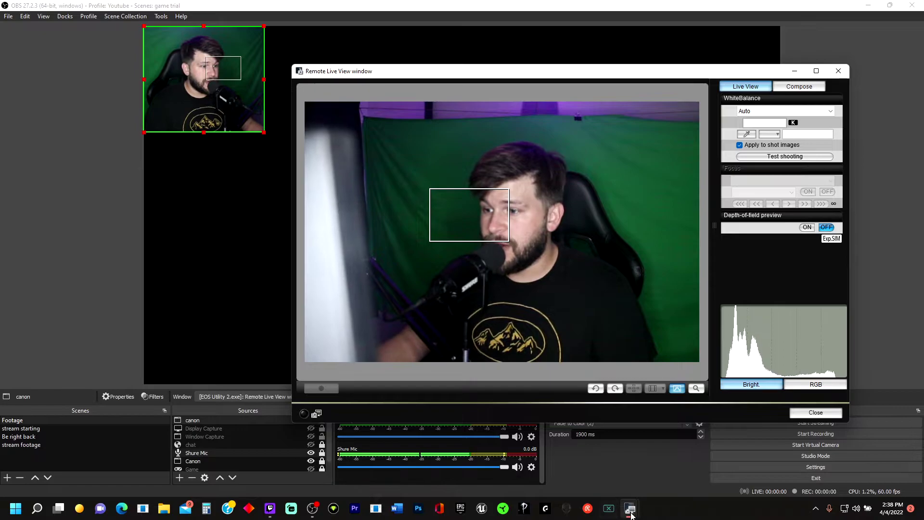
mouse_move(630, 508)
click(566, 420)
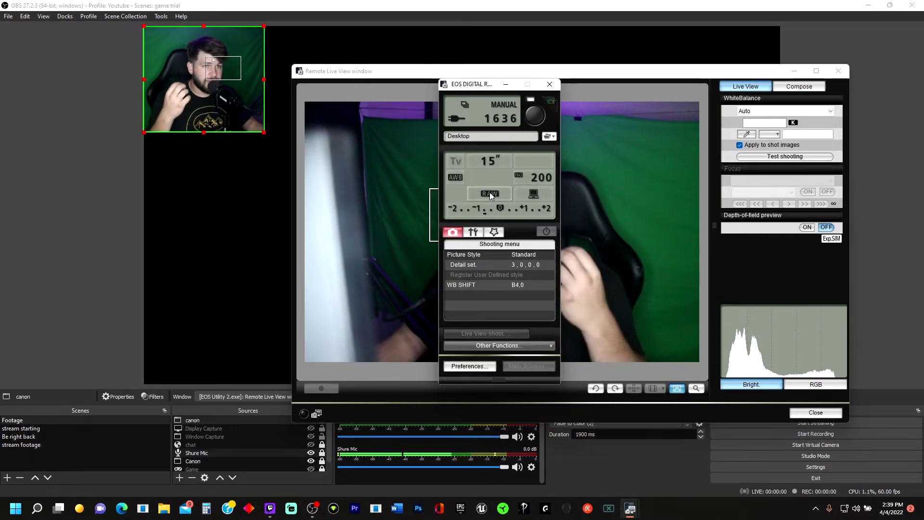
click(508, 86)
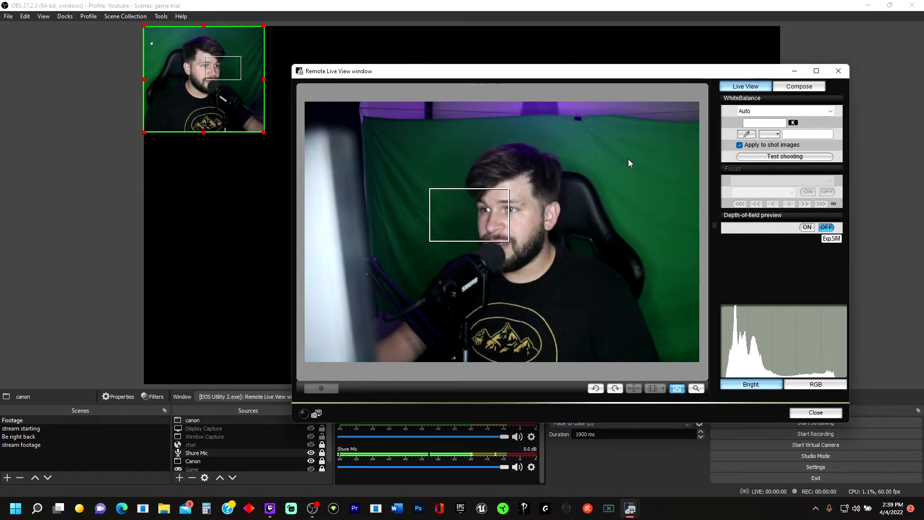
click(795, 71)
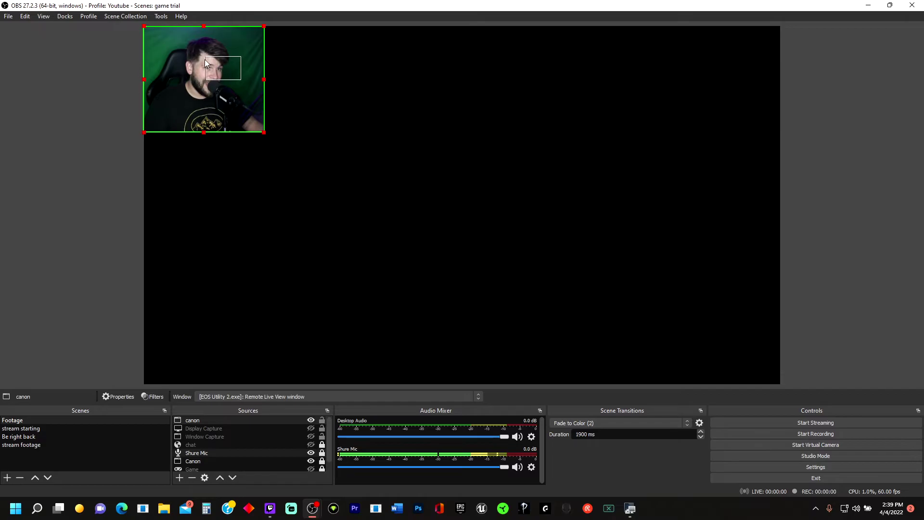
click(630, 509)
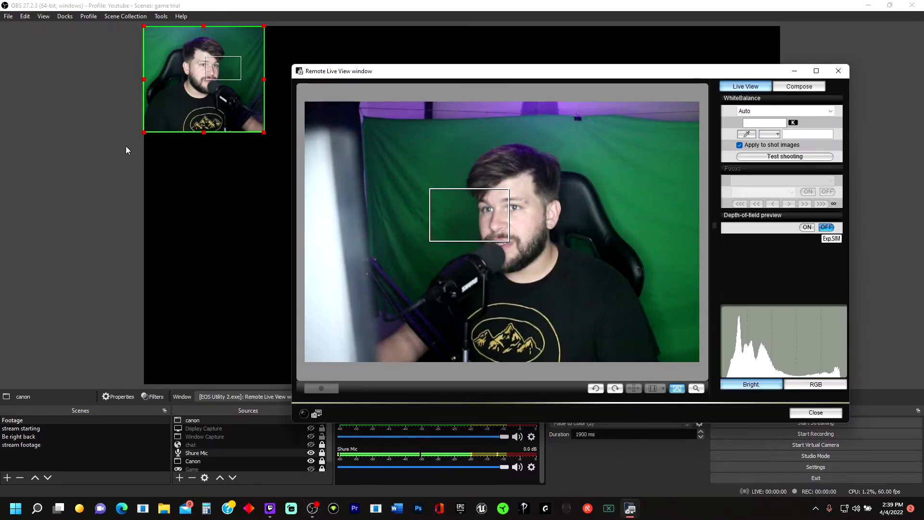
click(106, 176)
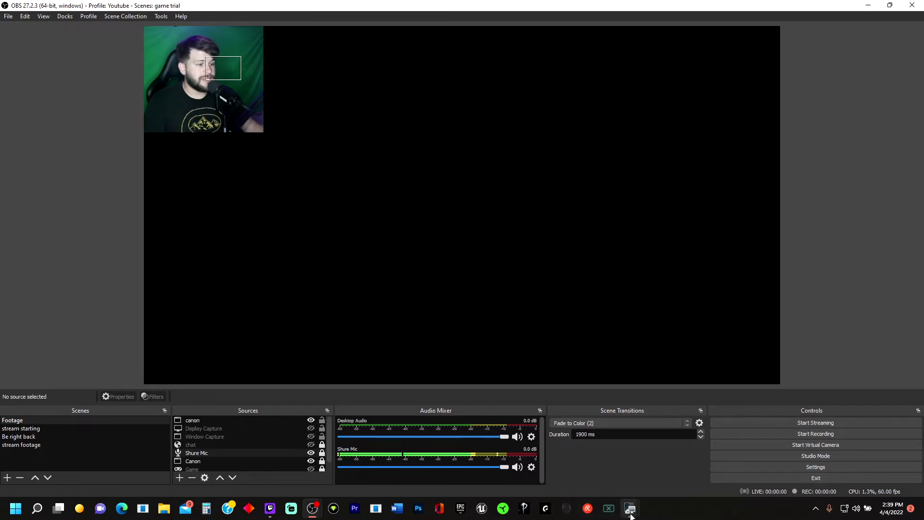
Step: In Remote Live View's Compose tab, browse for an overlay image and pick OMEN ORANGE
mouse_move(633, 514)
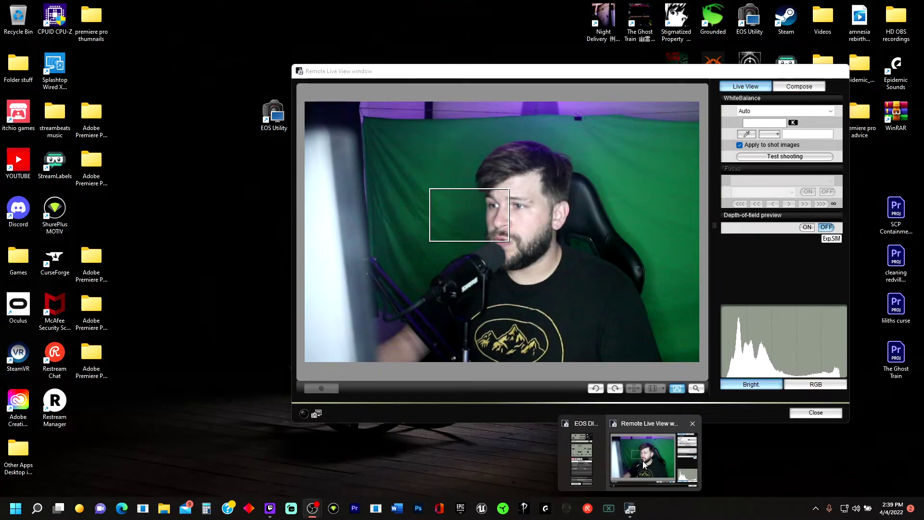
click(642, 460)
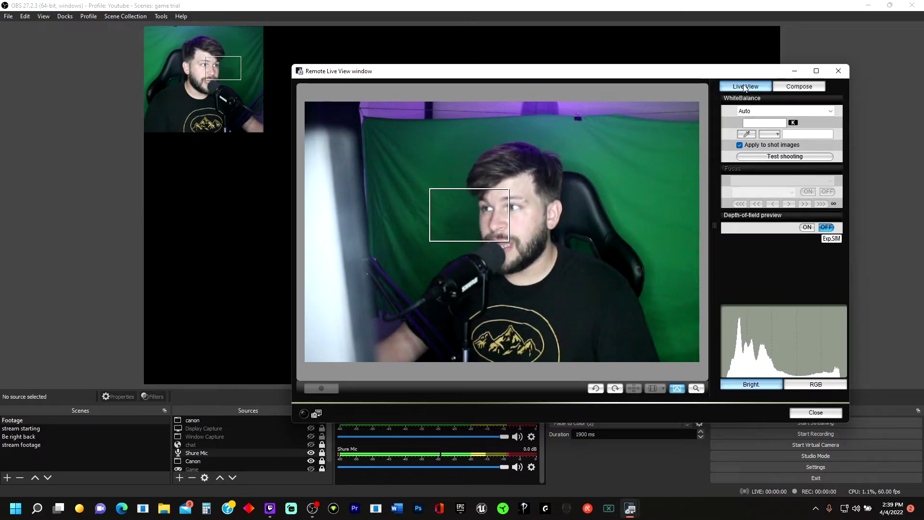
click(797, 87)
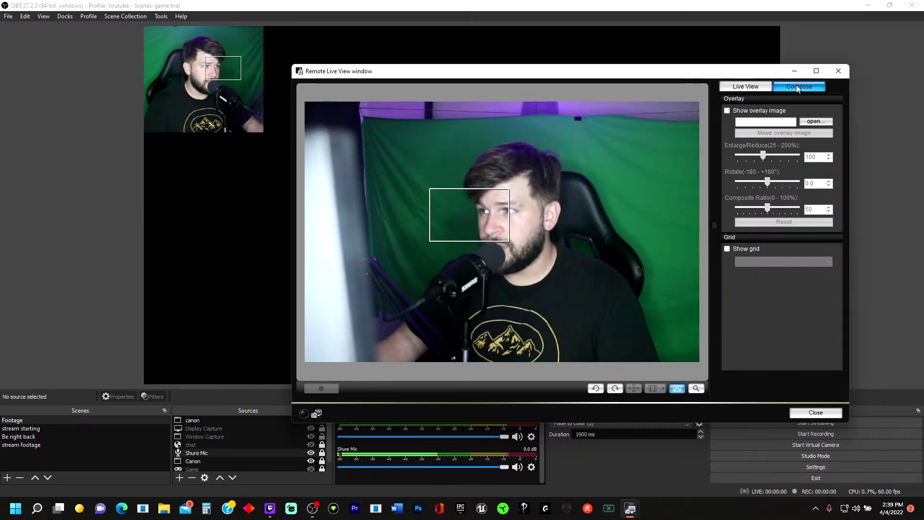
click(815, 121)
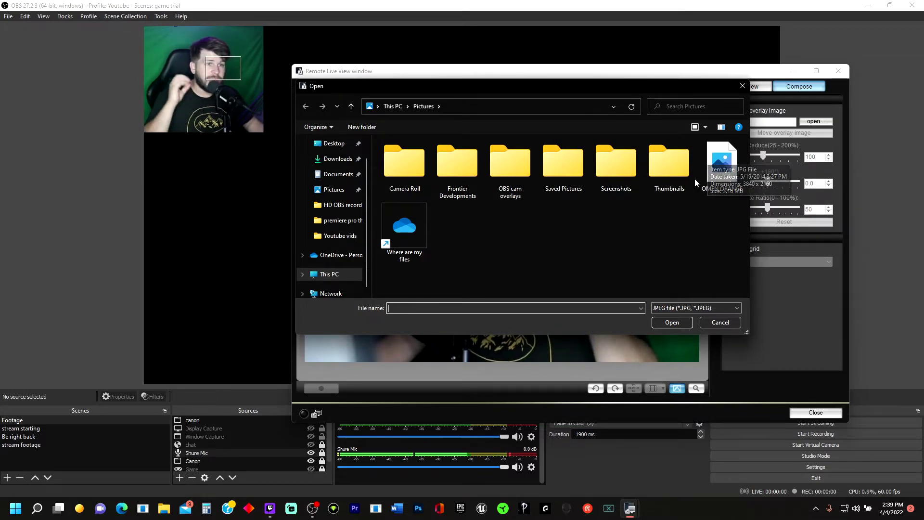
click(722, 166)
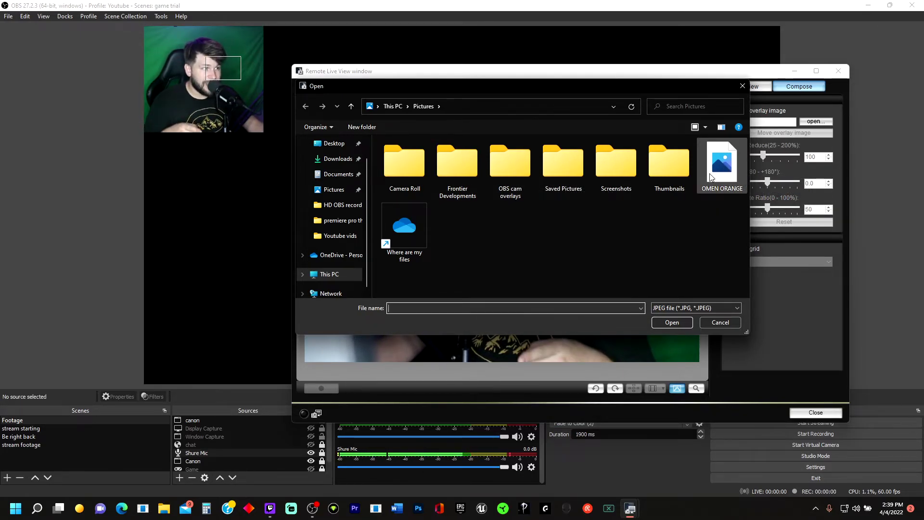
Step: Load OMEN ORANGE as overlay at 25% size and 0 composite ratio, placed over the focus box
double_click(718, 171)
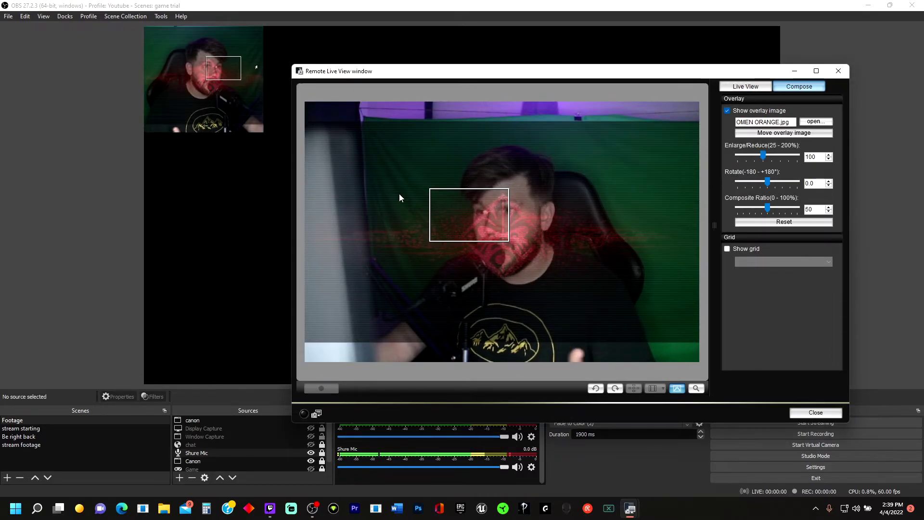
drag(762, 155, 735, 154)
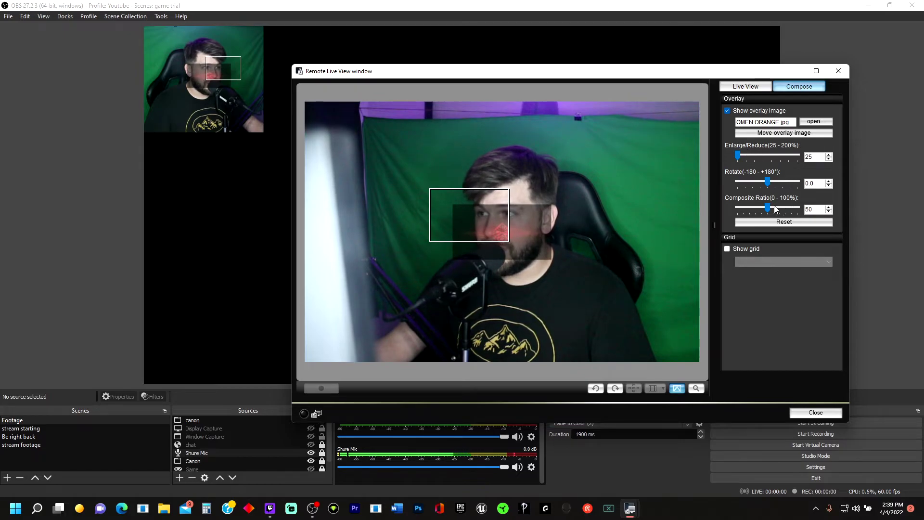
drag(768, 206, 716, 206)
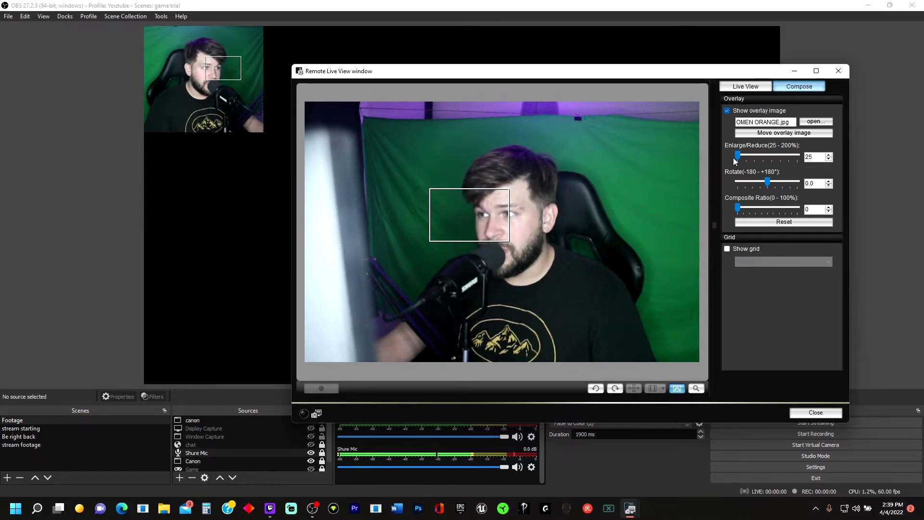
click(758, 134)
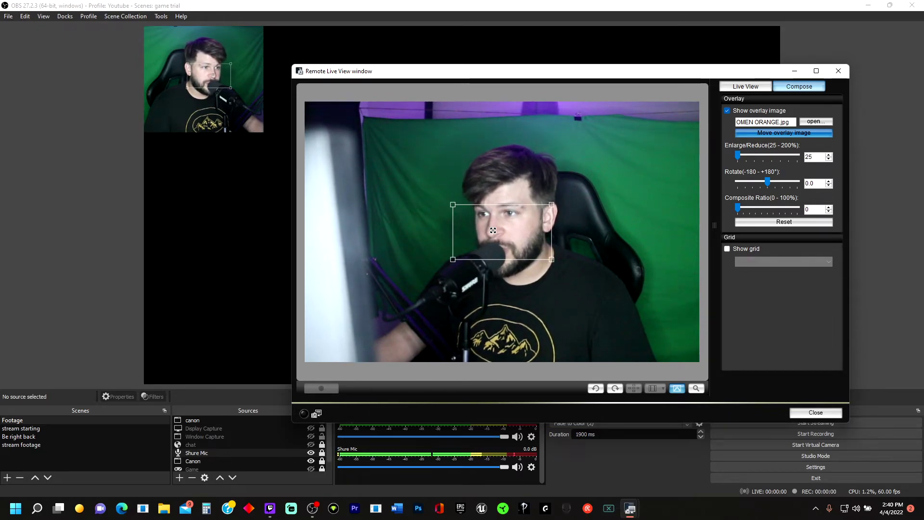
drag(481, 242, 887, 437)
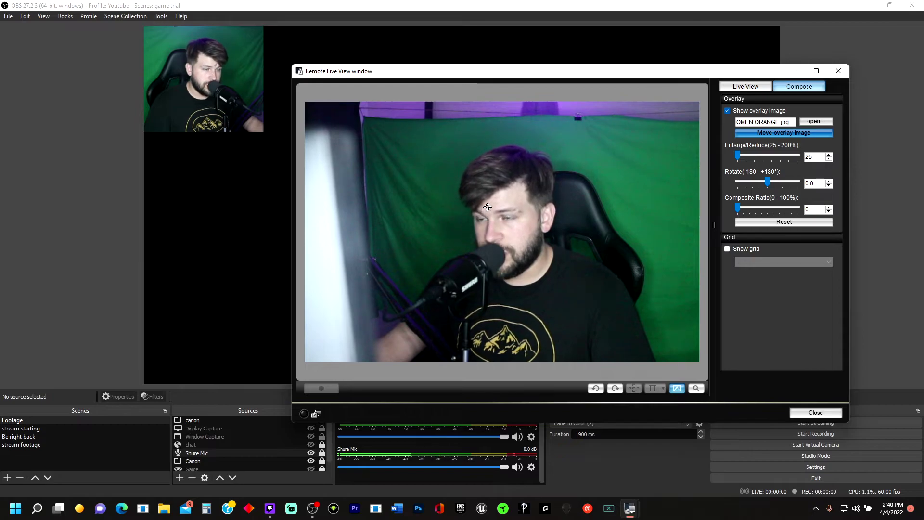
click(109, 340)
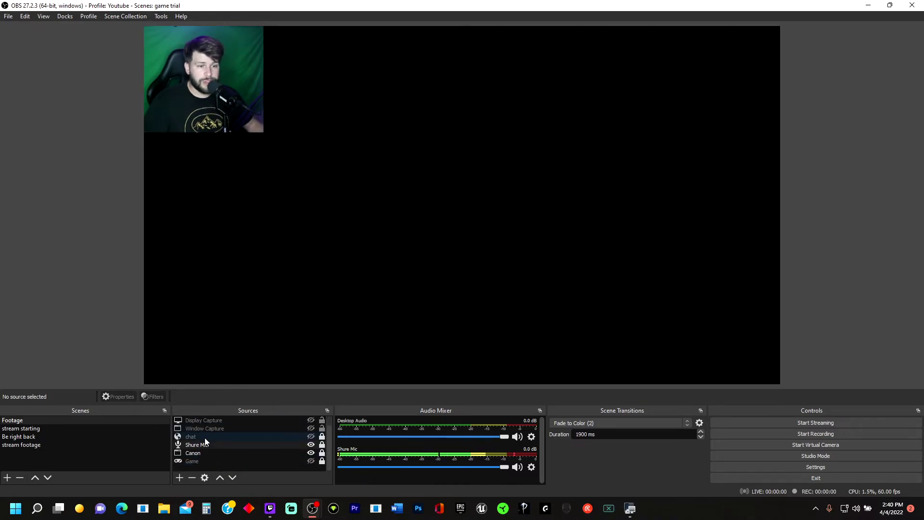
Step: Add a Color Correction filter to the canon source
click(211, 421)
right_click(211, 423)
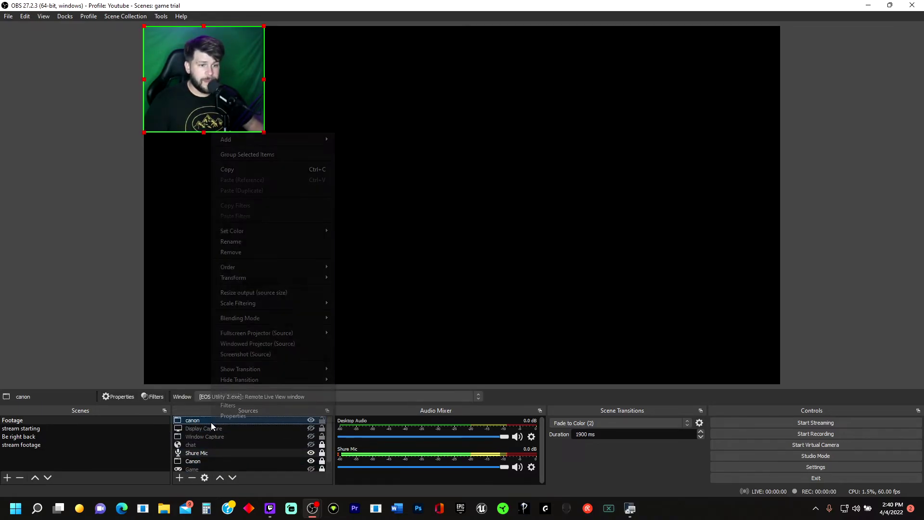
click(233, 407)
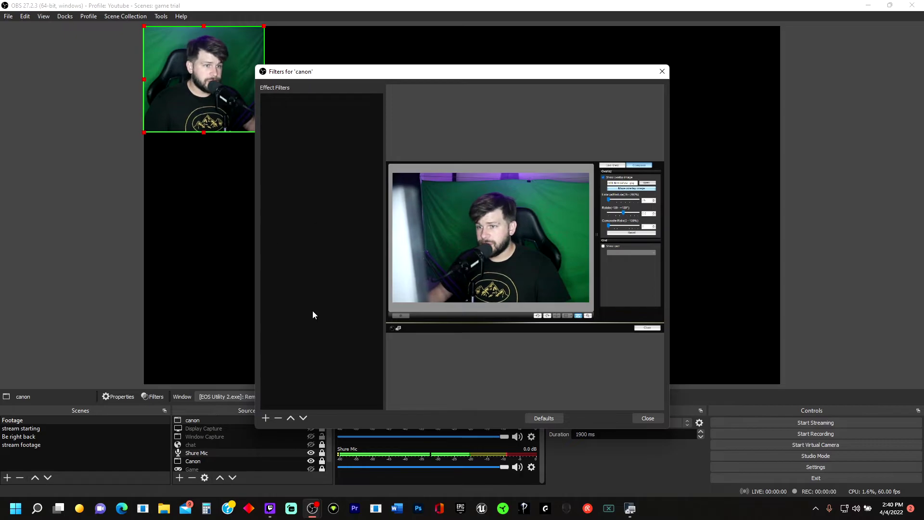
click(266, 418)
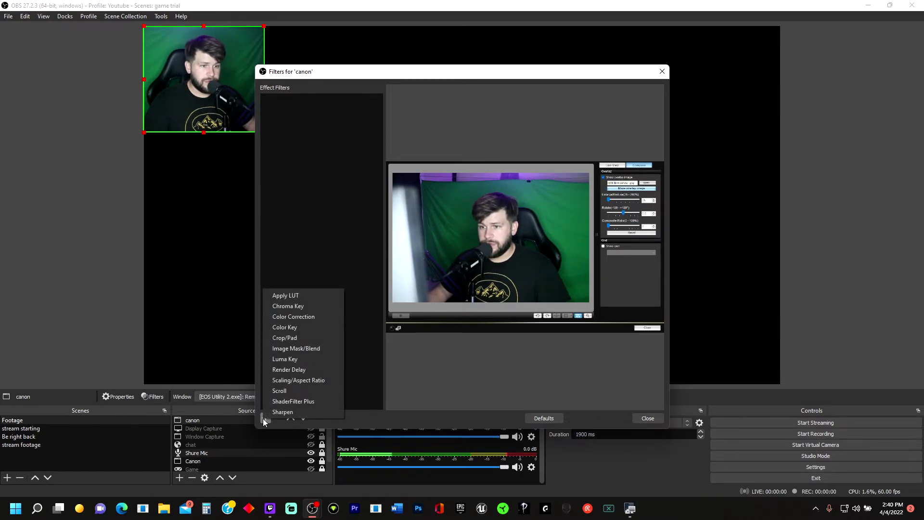
click(298, 317)
click(446, 268)
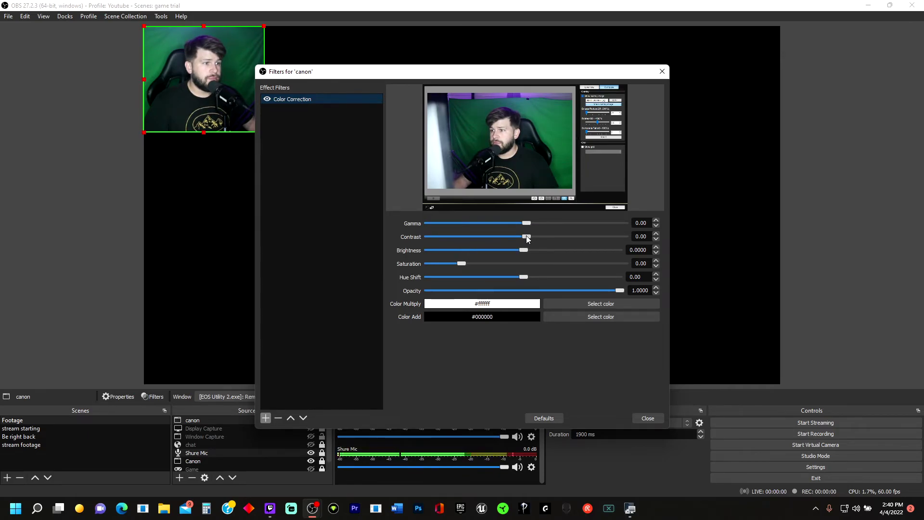
Step: Set the filter's gamma to -0.38, contrast 0.37 and saturation 0.36
mouse_move(527, 237)
mouse_down()
mouse_move(558, 237)
mouse_move(511, 238)
mouse_move(539, 238)
mouse_move(526, 238)
mouse_up()
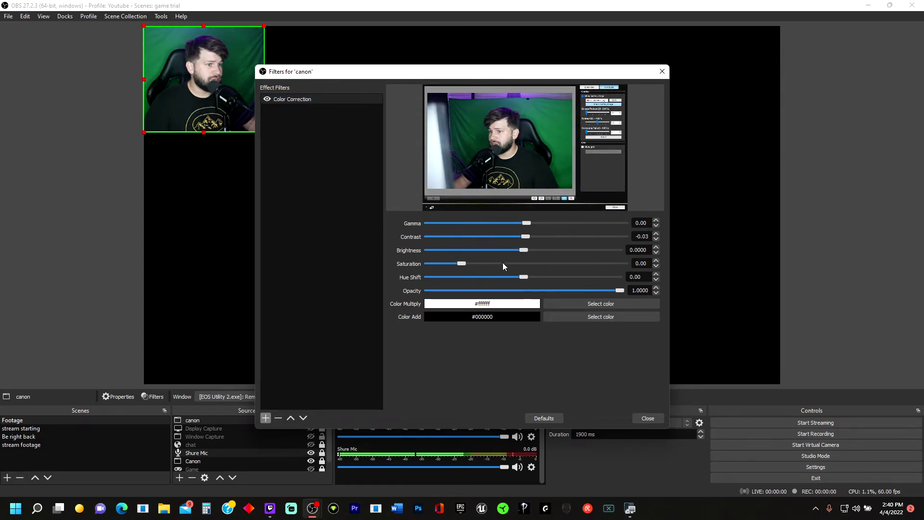
mouse_move(462, 264)
mouse_down()
mouse_move(509, 263)
mouse_move(467, 261)
mouse_move(474, 260)
mouse_up()
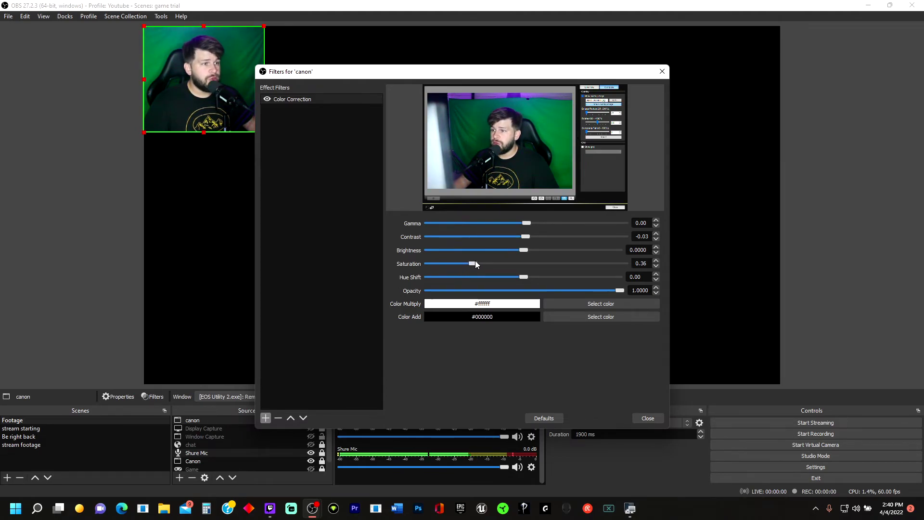
mouse_move(526, 223)
mouse_down()
mouse_move(513, 222)
mouse_move(536, 234)
mouse_up()
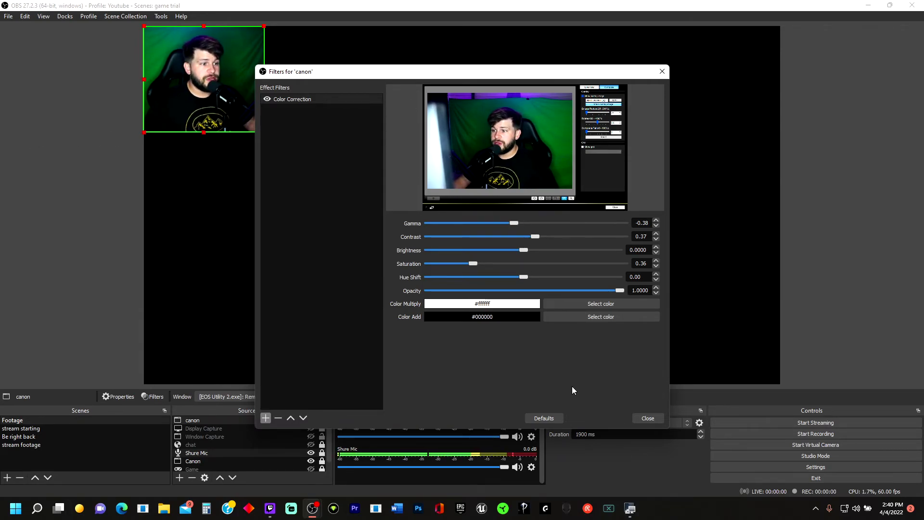
click(648, 418)
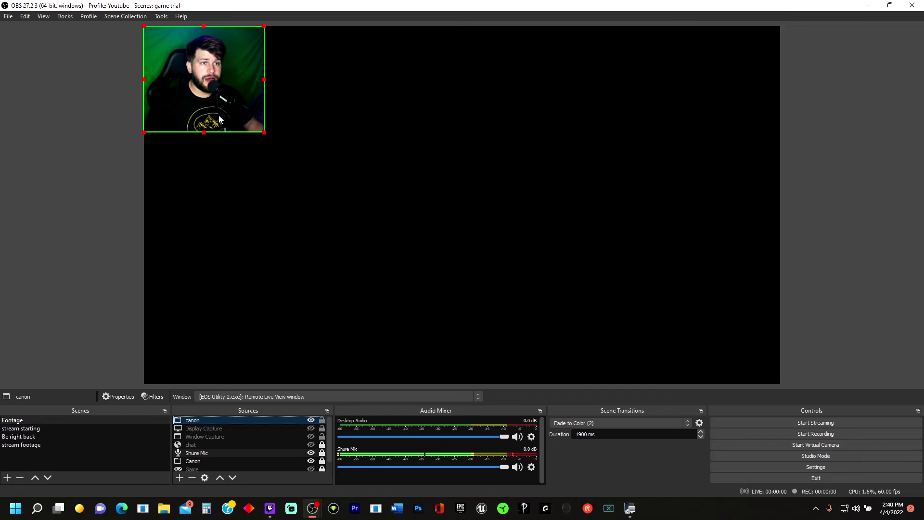
Step: Move the canon source around, hide it, then remove it from Sources
drag(219, 119, 341, 220)
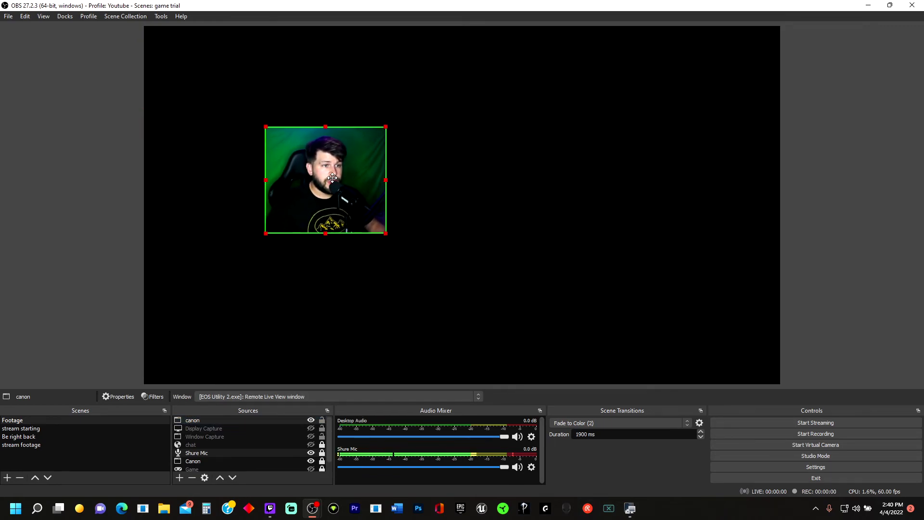
drag(332, 178, 246, 134)
click(311, 421)
right_click(238, 421)
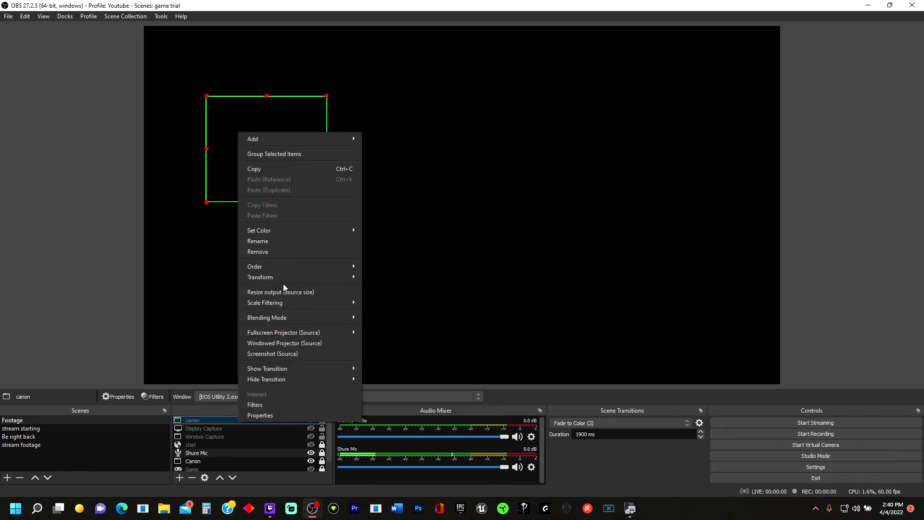
click(277, 251)
click(489, 265)
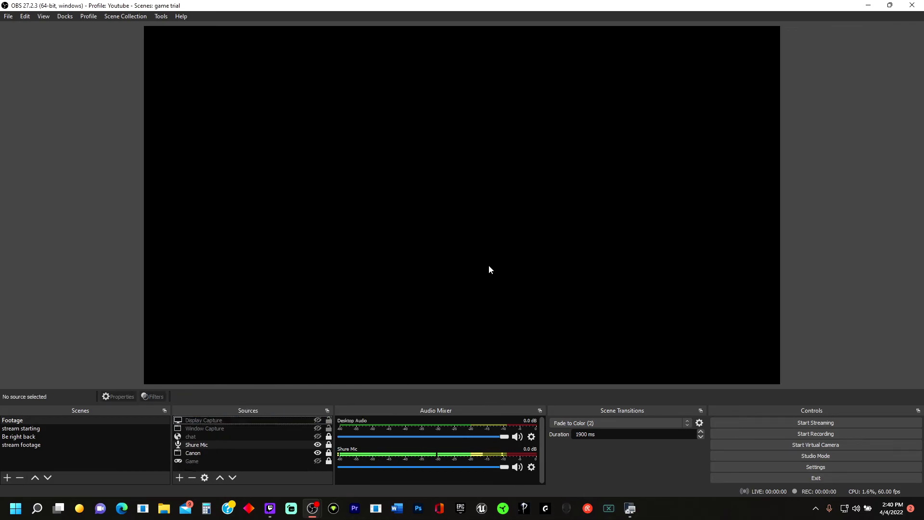